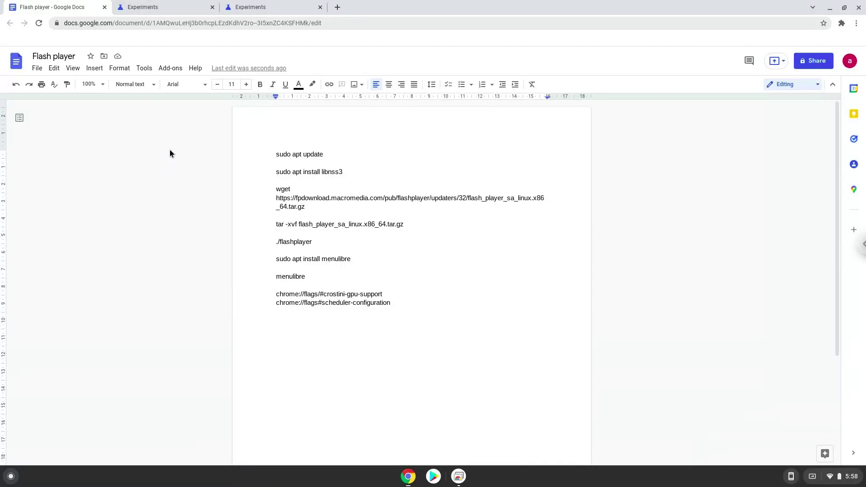
# - Set the Crostini GPU Support flag to Enabled
pyautogui.click(174, 8)
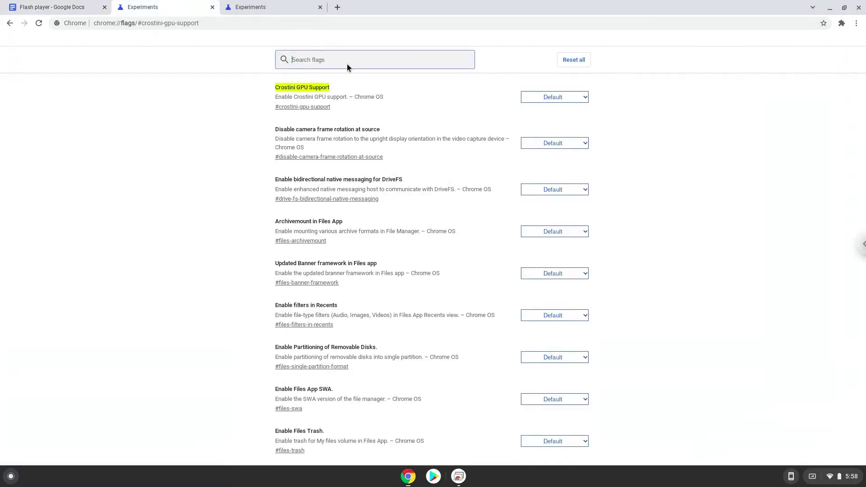
pyautogui.click(544, 97)
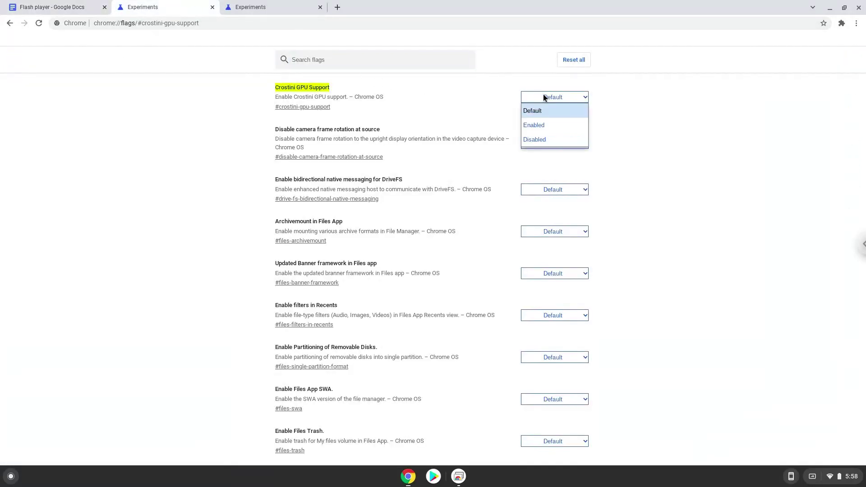
pyautogui.click(542, 125)
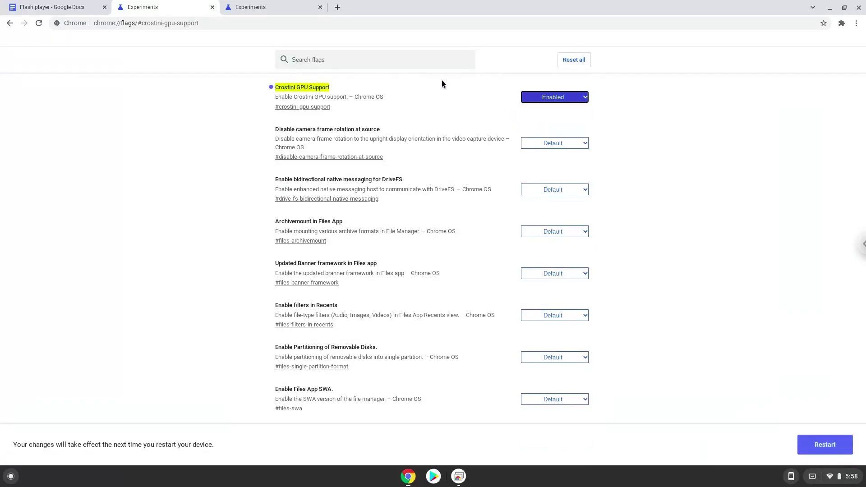
# - Set Scheduler Configuration to Enables Hyper-Threading and restart the Chromebook
pyautogui.click(285, 7)
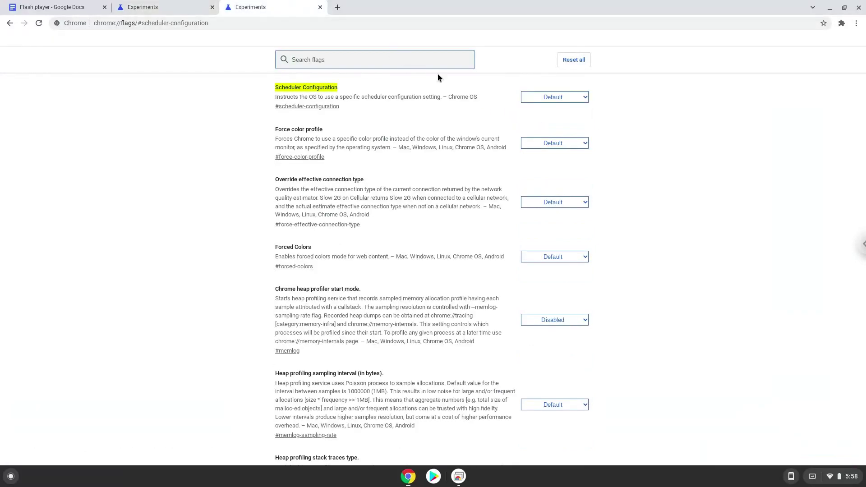
pyautogui.click(532, 95)
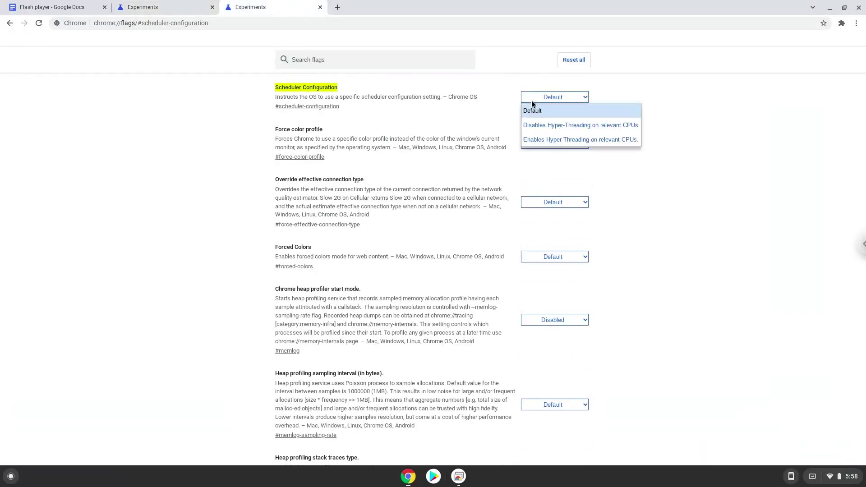
pyautogui.click(529, 140)
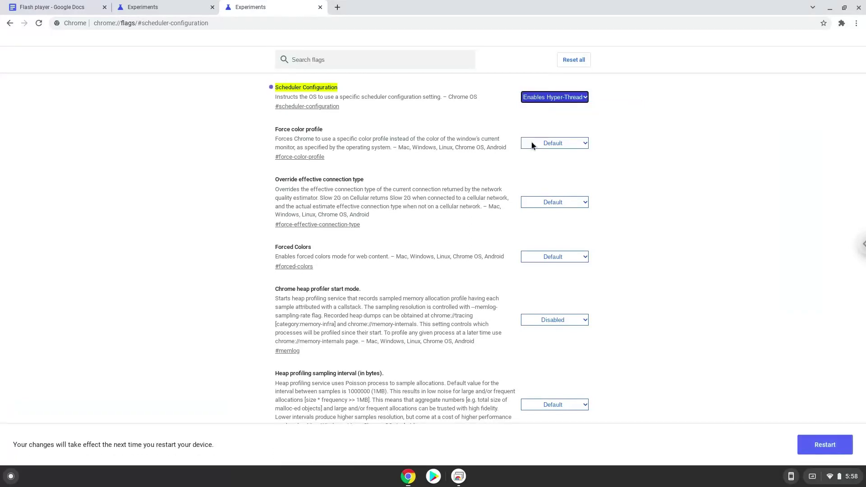
pyautogui.click(819, 447)
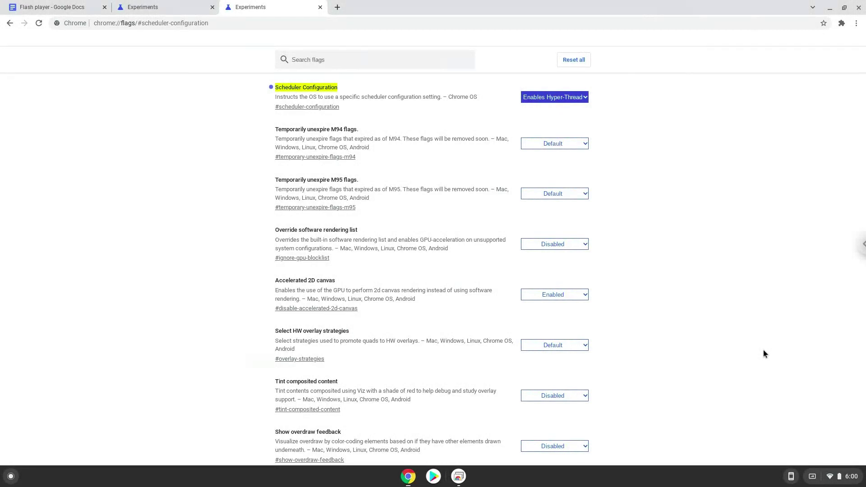
# - From Settings > Advanced > Developers, turn on the Linux development environment
pyautogui.click(821, 478)
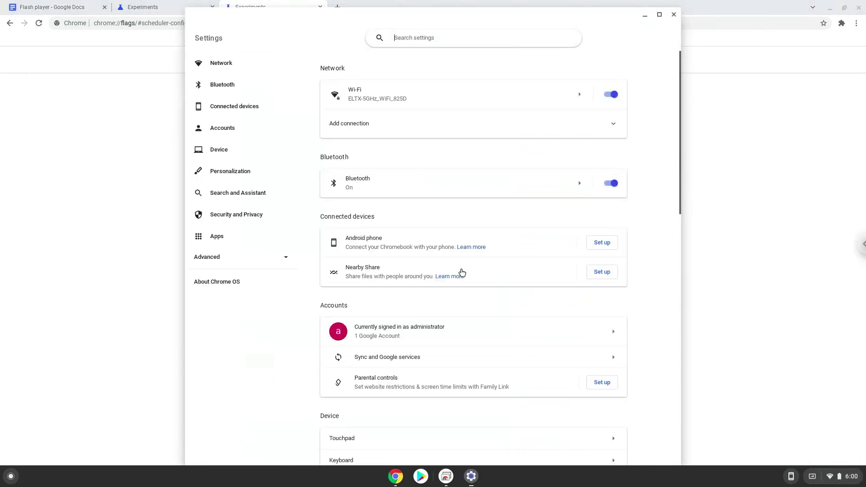
pyautogui.click(243, 261)
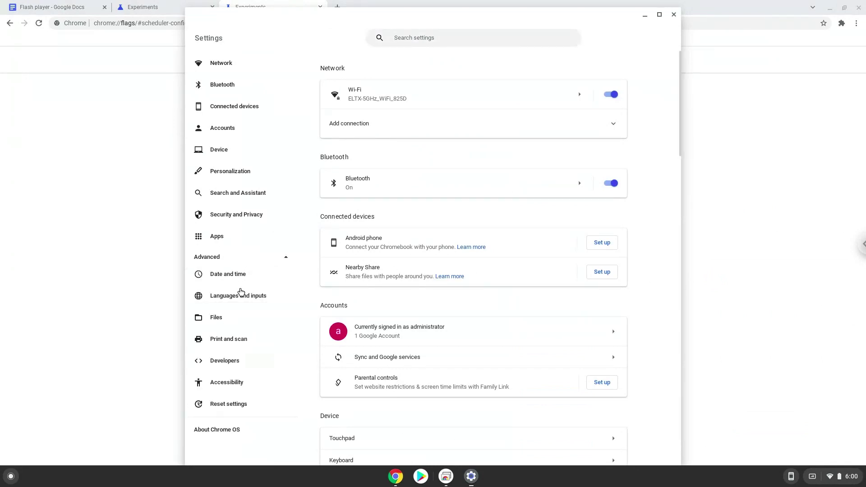
pyautogui.click(235, 366)
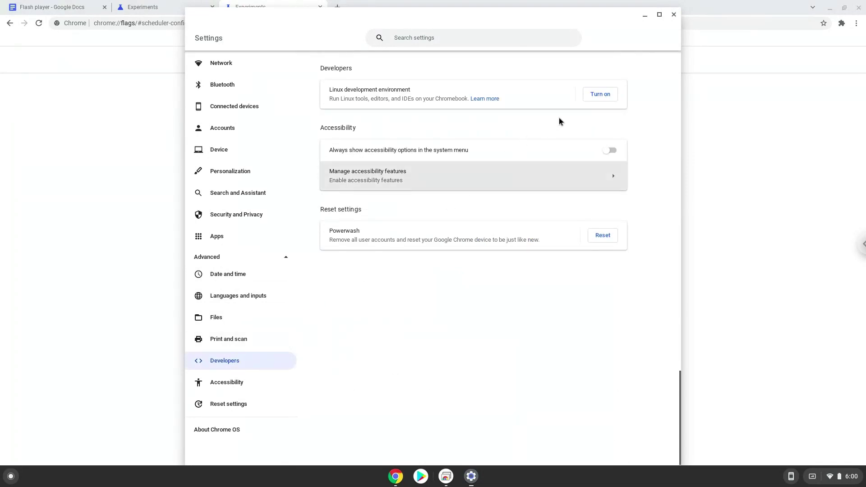
pyautogui.click(595, 97)
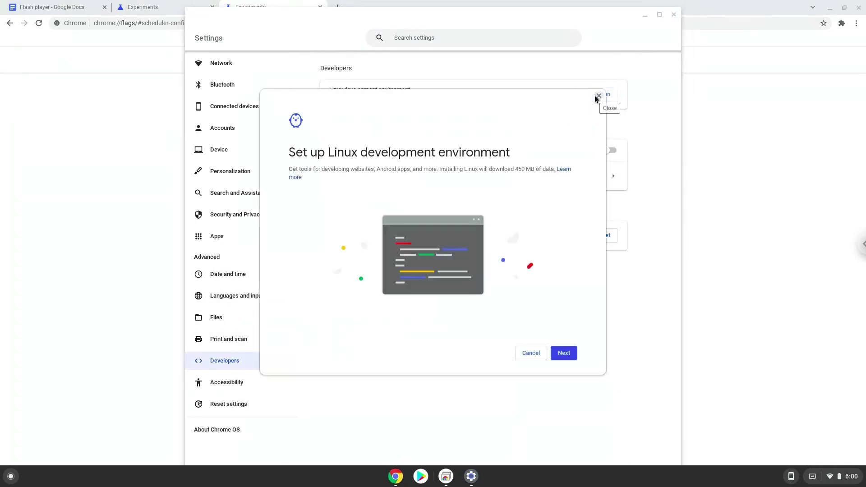
# - Go through the Linux setup with Next and Install, then close the terminal that opens
pyautogui.click(564, 353)
pyautogui.click(561, 354)
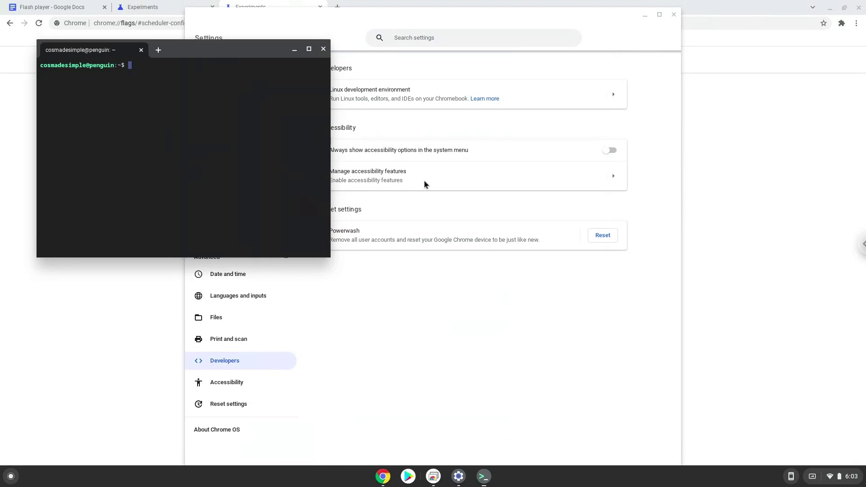
pyautogui.click(323, 48)
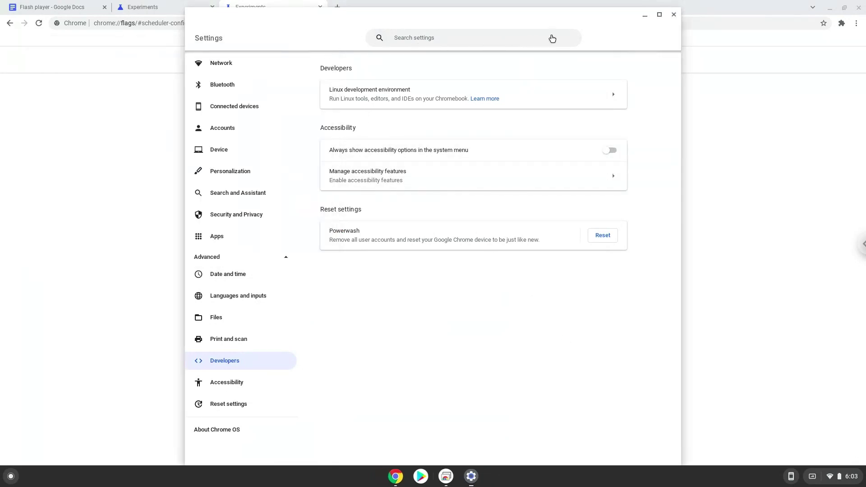
# - Close Settings, copy the 'sudo apt update' line from the Doc, and search the launcher for 'ter'
pyautogui.click(674, 14)
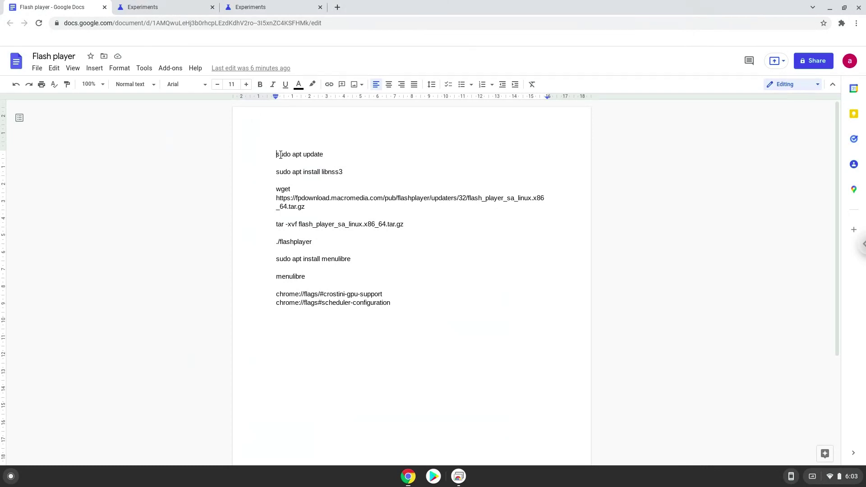
pyautogui.tripleClick(281, 155)
pyautogui.rightClick(281, 155)
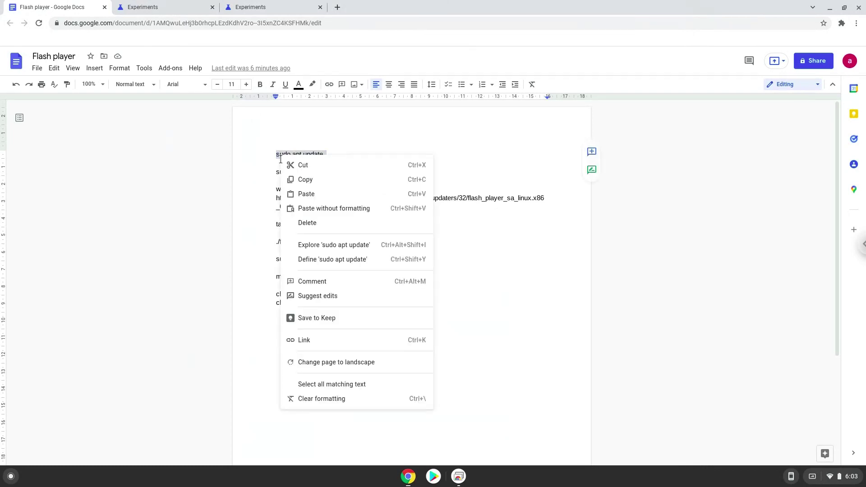
pyautogui.click(291, 180)
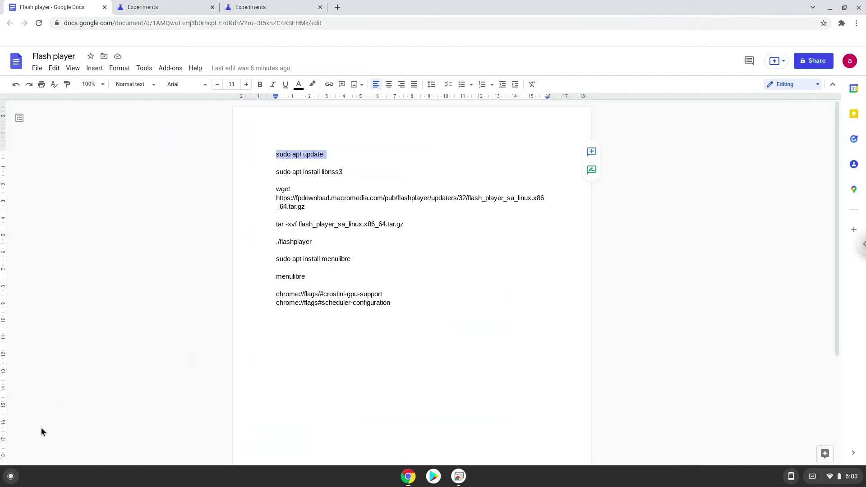
pyautogui.click(11, 477)
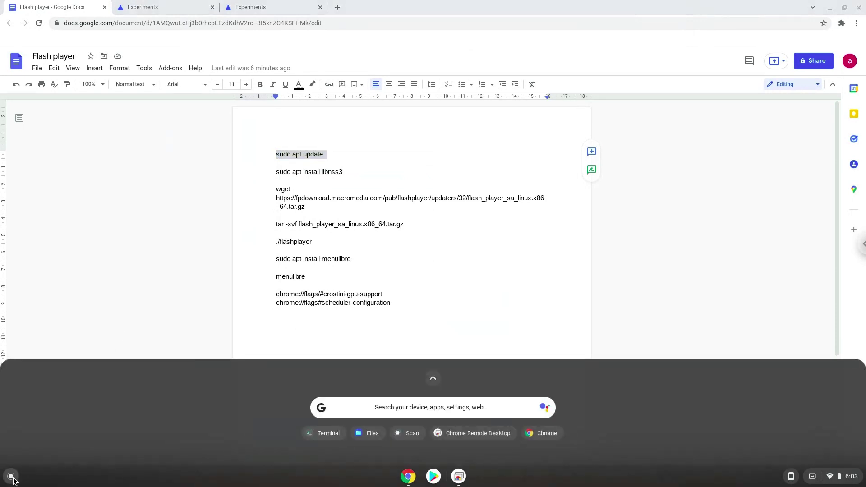
pyautogui.write('terminal')
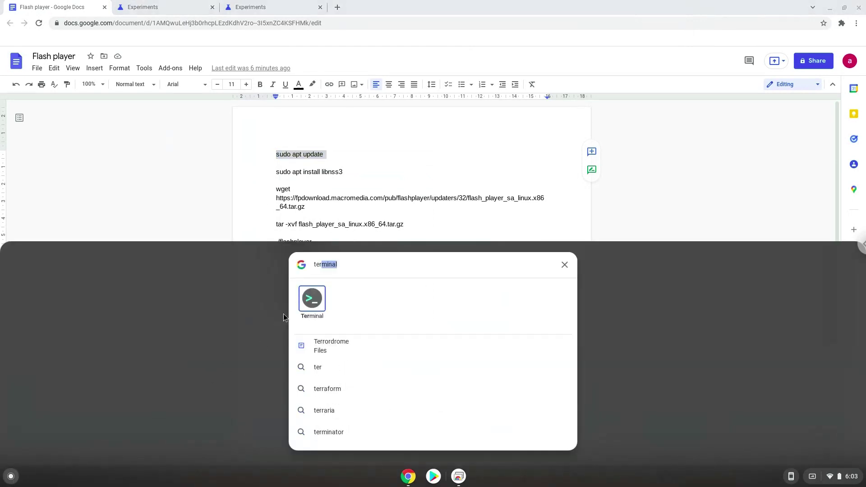
# - Launch Terminal from the search results to run 'sudo apt update'
pyautogui.click(305, 298)
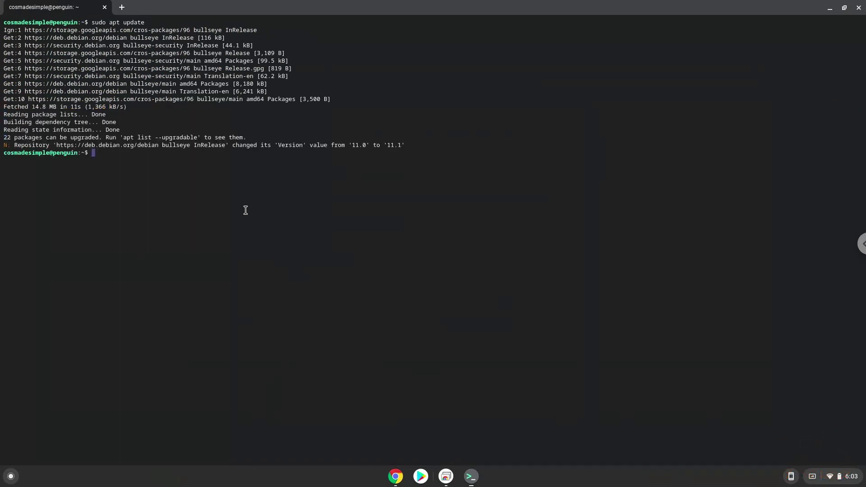
# - Copy 'sudo apt install libnss3' from the Doc, paste it into Terminal and confirm the install
pyautogui.click(395, 476)
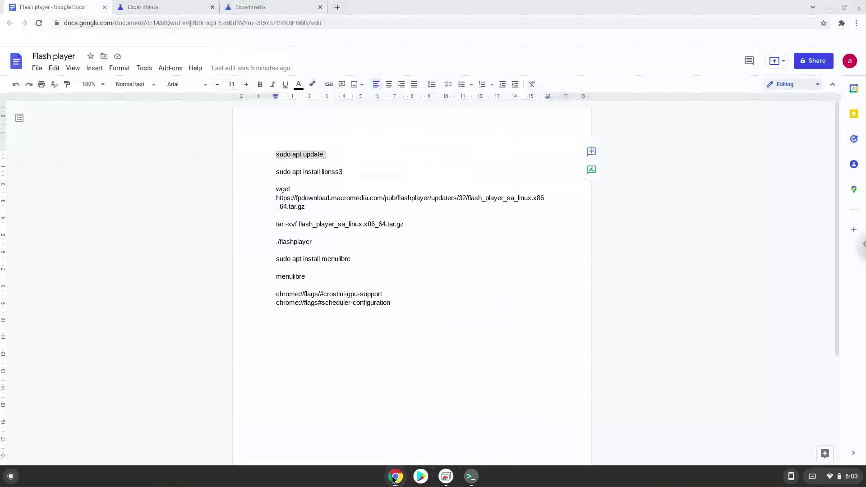
pyautogui.tripleClick(316, 173)
pyautogui.rightClick(316, 173)
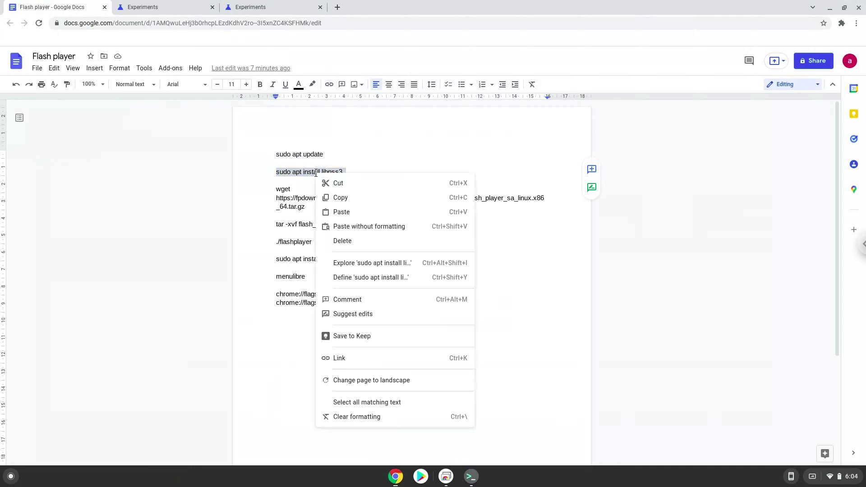
pyautogui.click(329, 196)
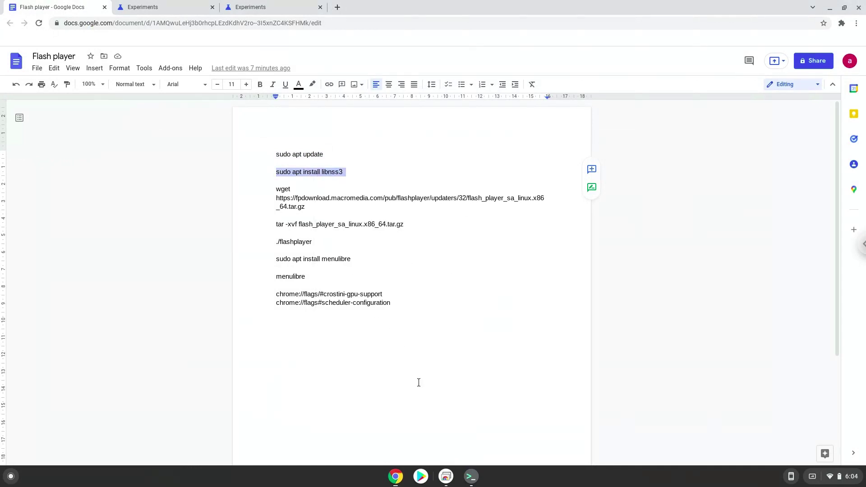
pyautogui.click(470, 477)
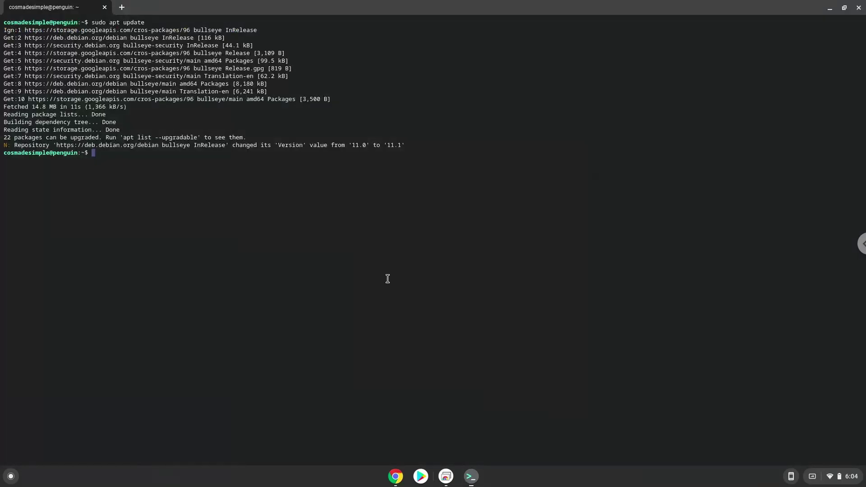
pyautogui.rightClick(388, 279)
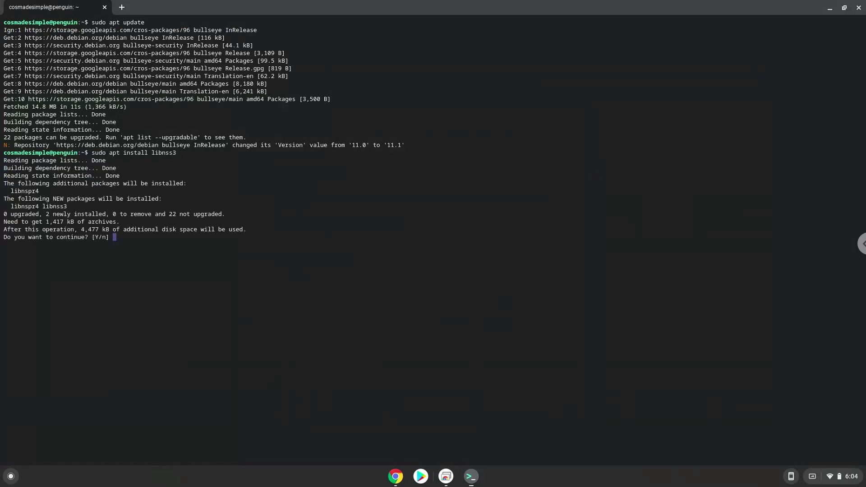
pyautogui.press('Return')
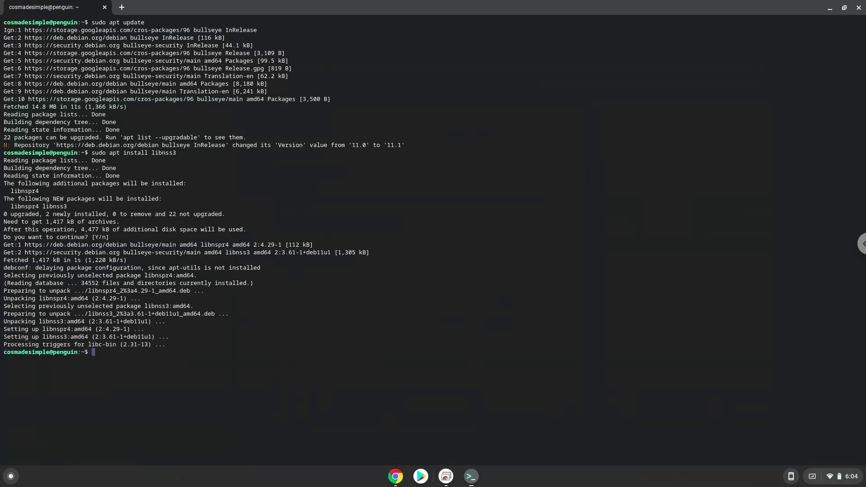
# - Download flash_player_sa_linux.x86_64.tar.gz by running the wget command copied from the Doc
pyautogui.click(395, 478)
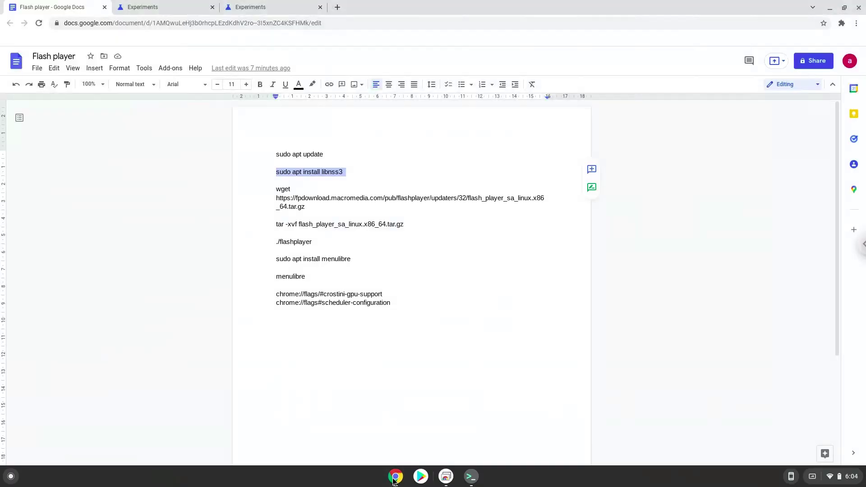
pyautogui.tripleClick(363, 198)
pyautogui.rightClick(363, 198)
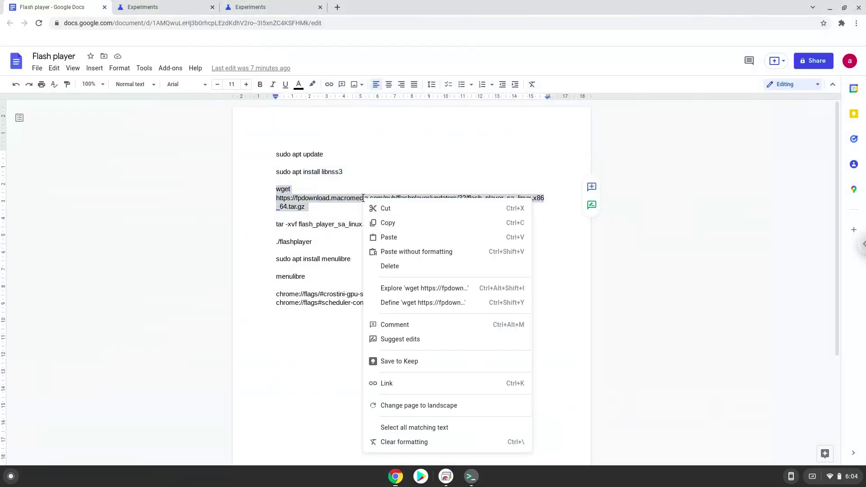
pyautogui.click(385, 223)
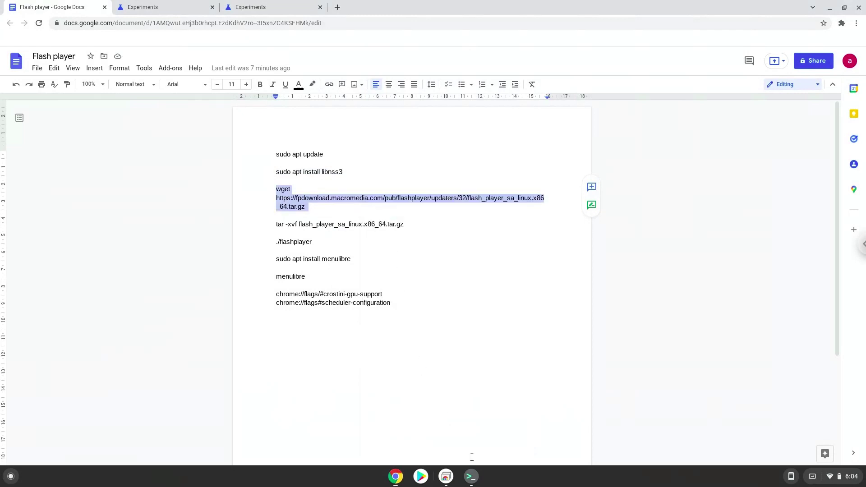
pyautogui.click(471, 476)
pyautogui.hotkey('ctrl', 'shift', 'v')
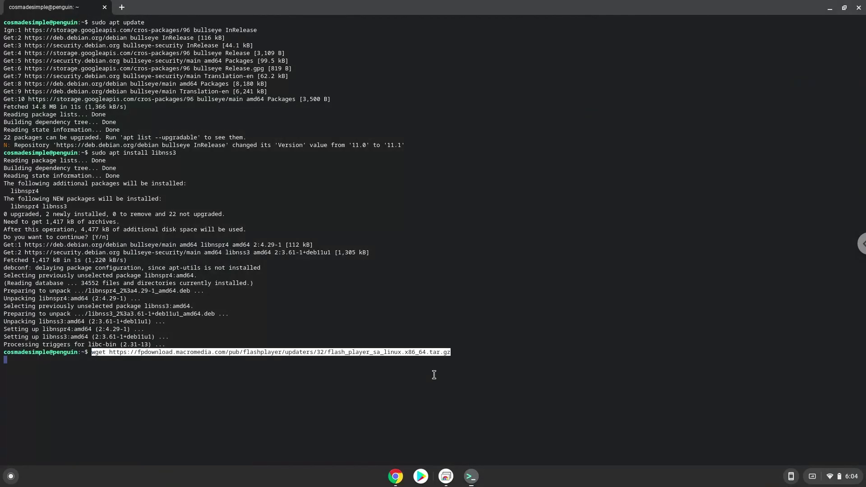
pyautogui.press('Return')
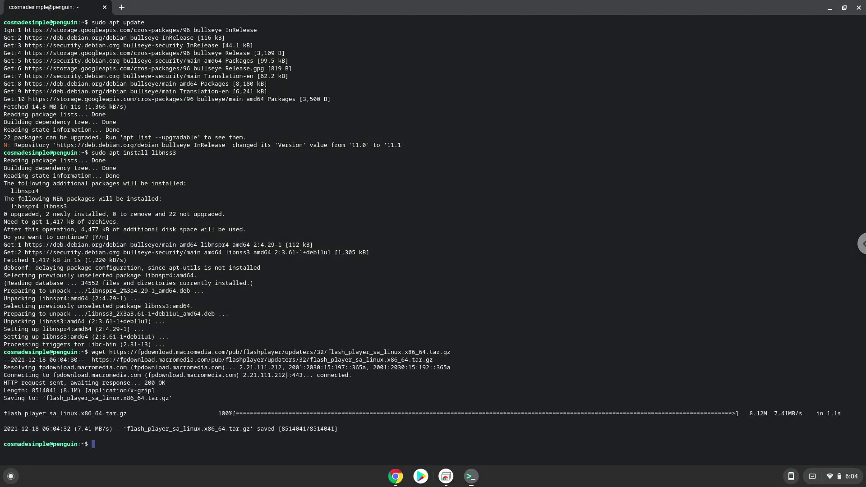
# - Extract the archive by running the tar -xvf command copied from the Doc
pyautogui.click(394, 477)
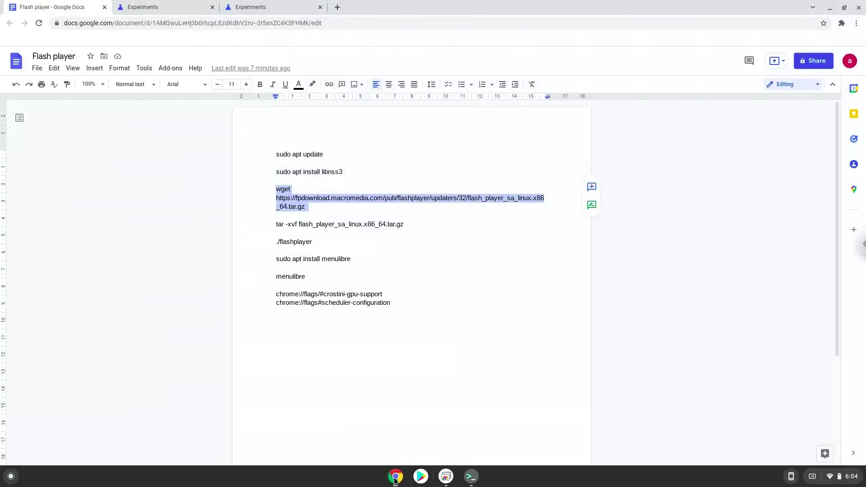
pyautogui.tripleClick(335, 226)
pyautogui.rightClick(335, 225)
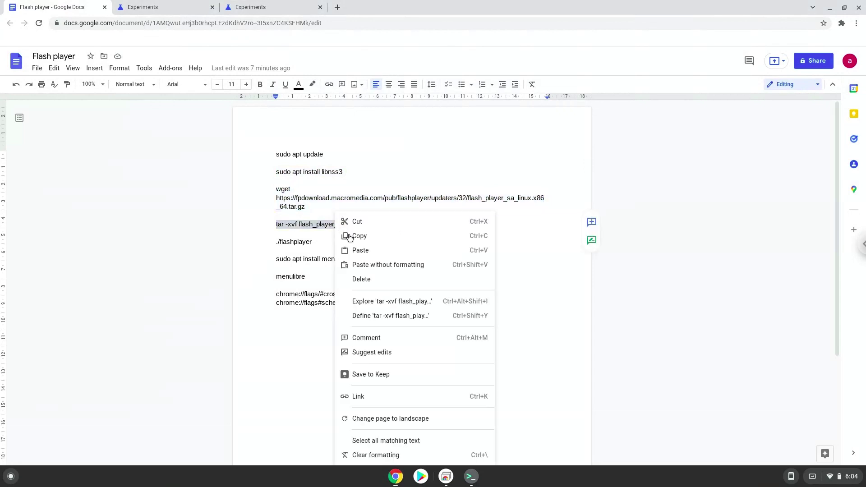
pyautogui.click(355, 236)
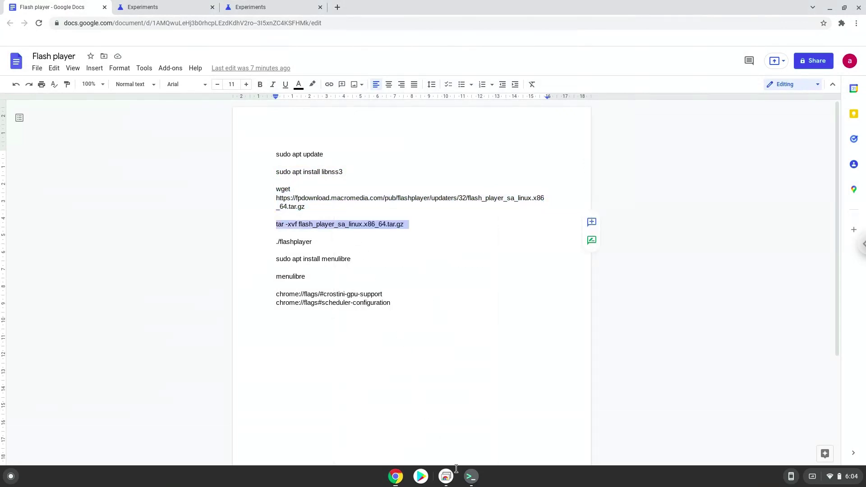
pyautogui.click(471, 477)
pyautogui.hotkey('ctrl', 'shift', 'v')
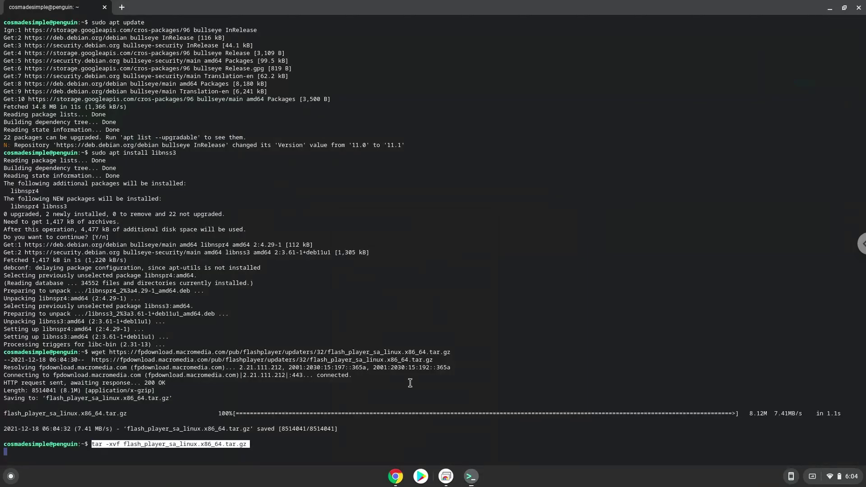
pyautogui.press('Return')
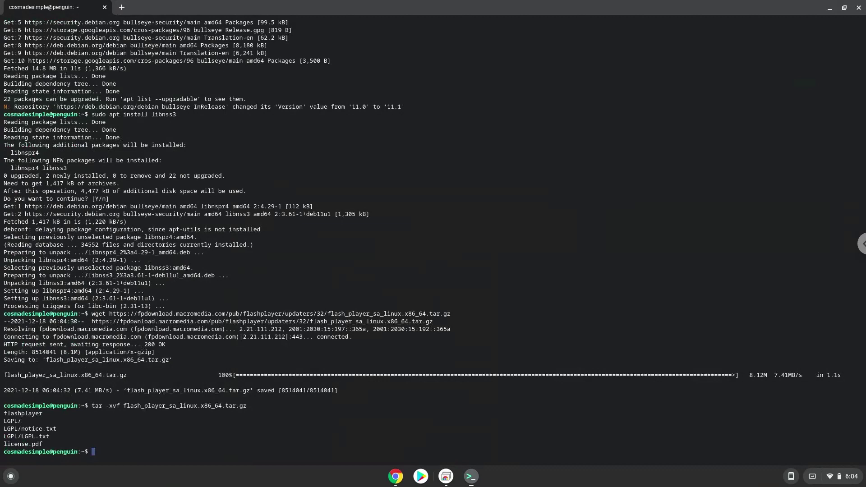
# - Copy './flashplayer' from the Doc and run it in Terminal to launch the standalone Flash Player
pyautogui.click(395, 476)
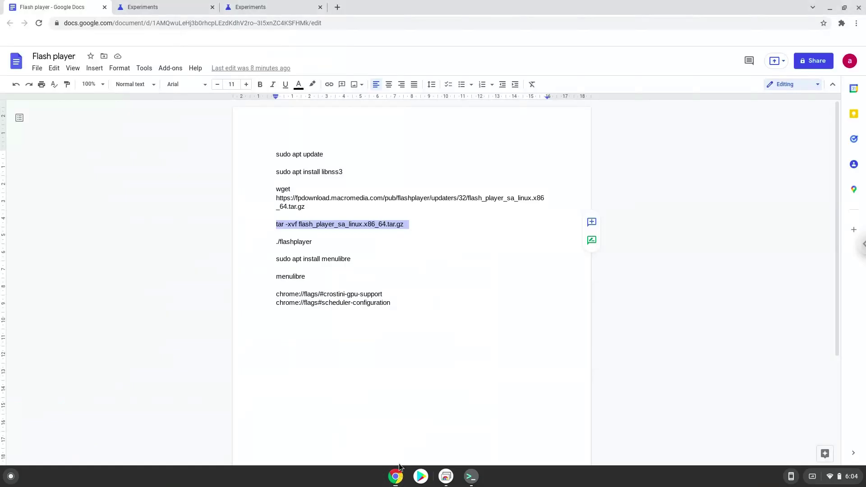
pyautogui.tripleClick(309, 242)
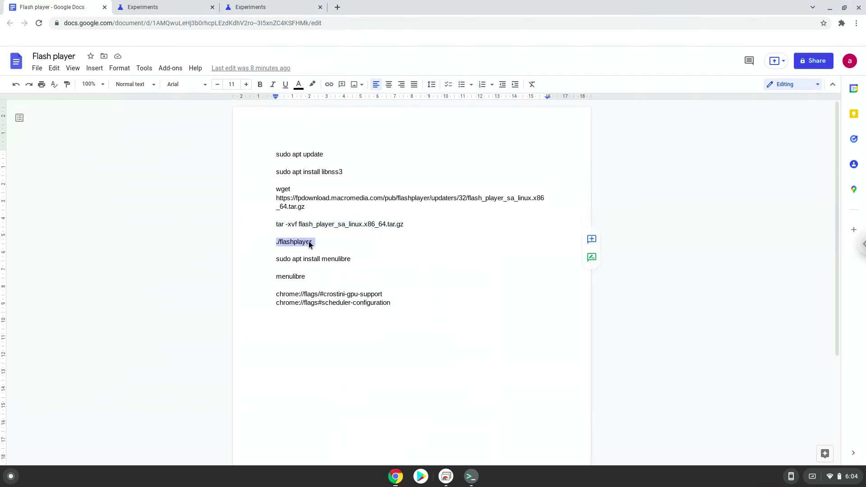
pyautogui.rightClick(310, 243)
pyautogui.click(326, 236)
pyautogui.click(471, 476)
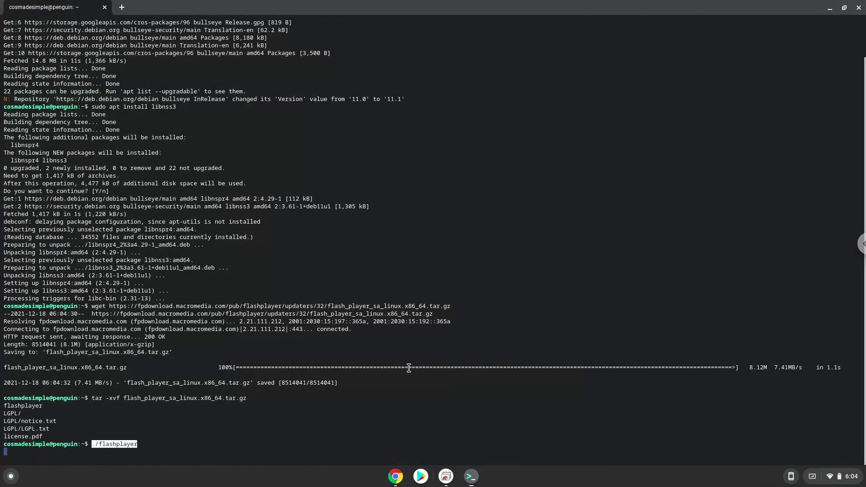
pyautogui.hotkey('ctrl', 'c')
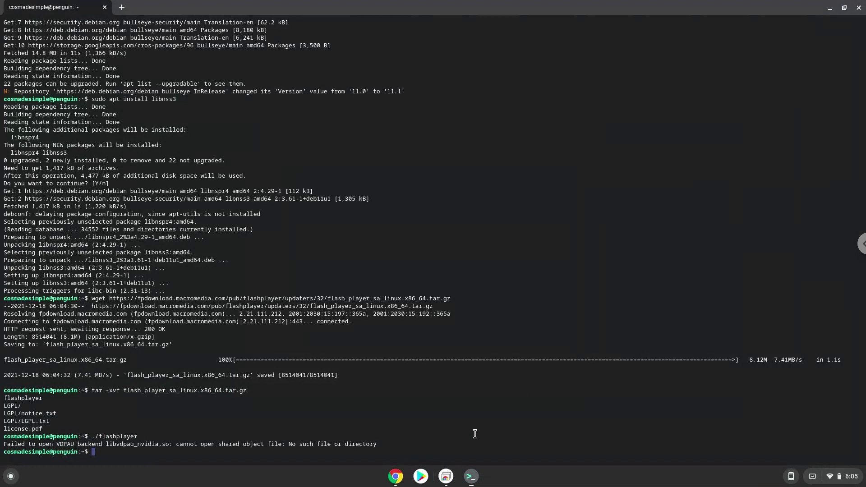
# - Copy 'sudo apt install menulibre' from the Doc, run it in Terminal and confirm the extra packages
pyautogui.click(393, 481)
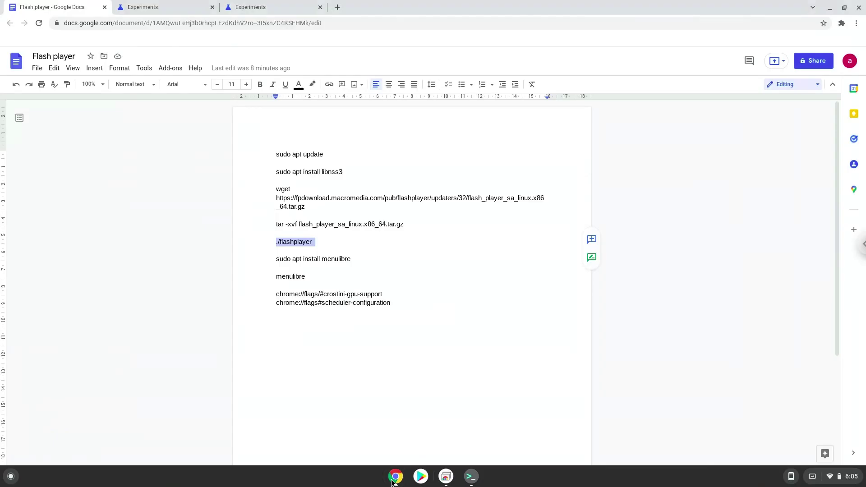
pyautogui.tripleClick(338, 256)
pyautogui.rightClick(338, 256)
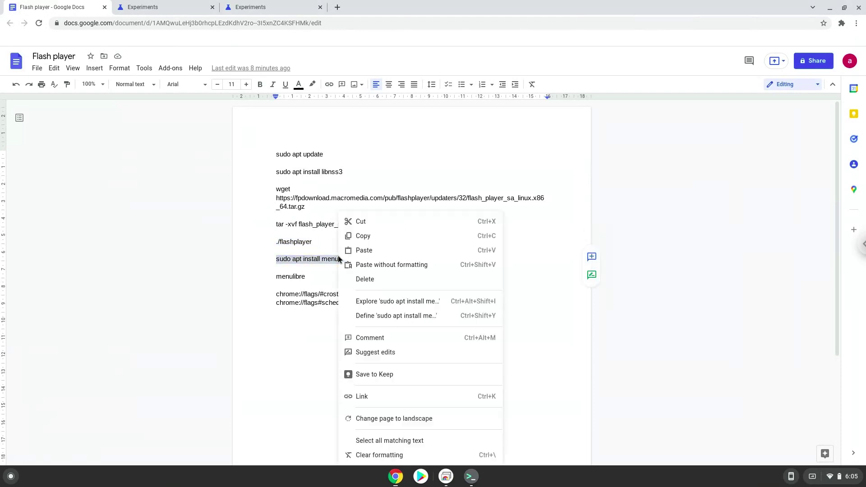
pyautogui.click(365, 239)
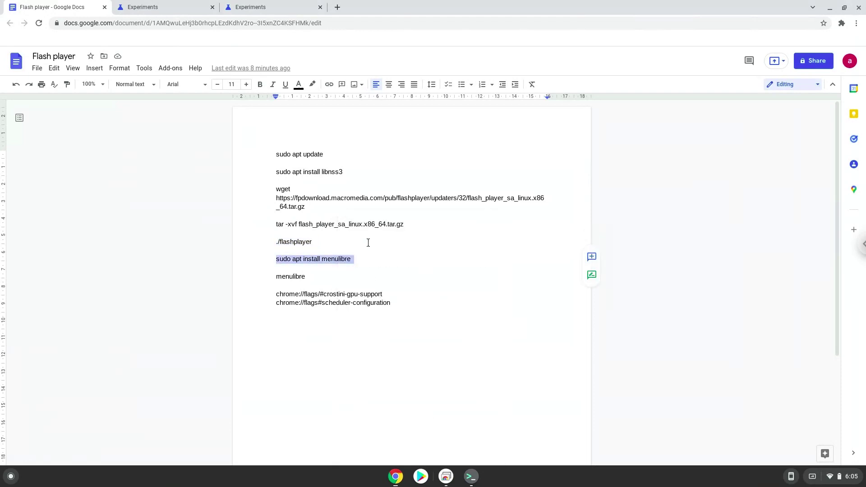
pyautogui.click(470, 477)
pyautogui.hotkey('ctrl', 'shift', 'v')
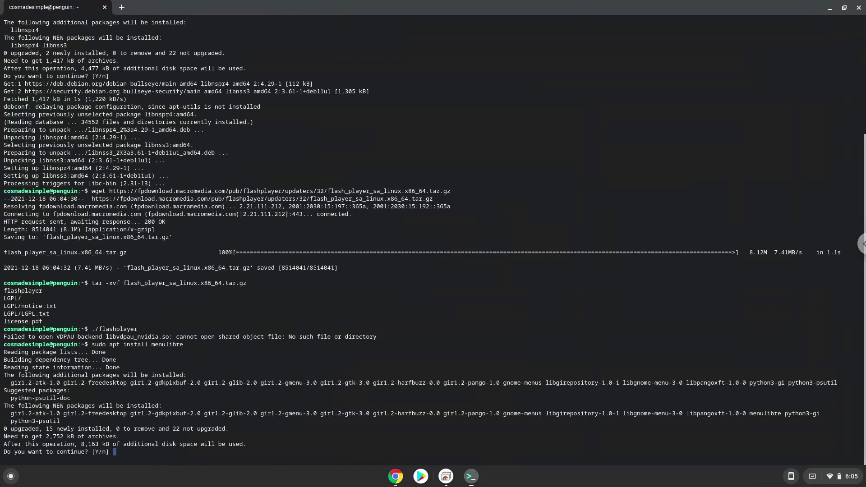
pyautogui.press('Return')
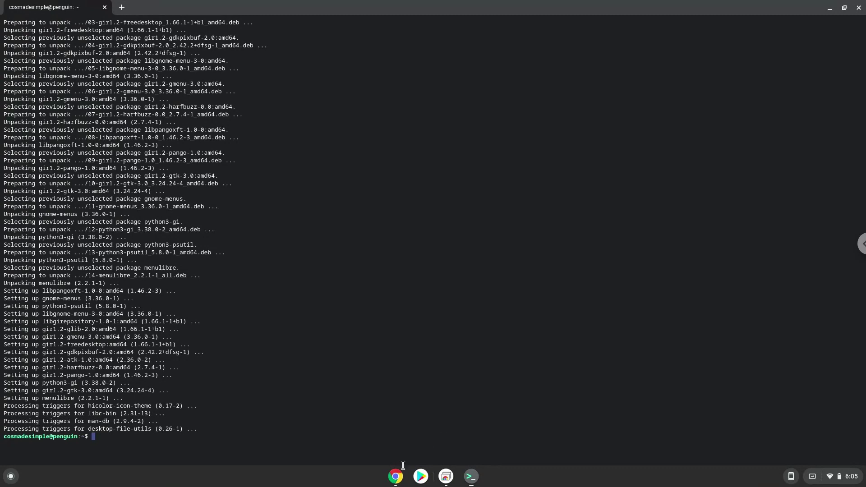
# - Copy 'menulibre' from the Doc and paste it at the Terminal prompt to open the menu editor
pyautogui.click(395, 477)
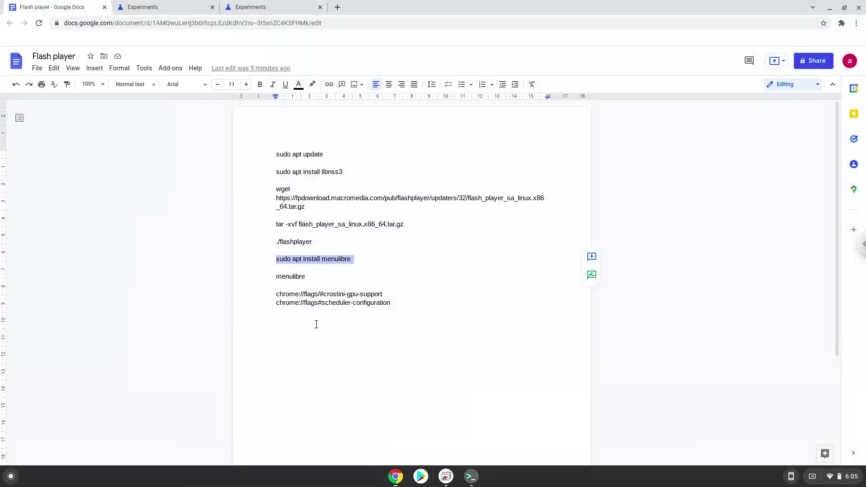
pyautogui.doubleClick(292, 276)
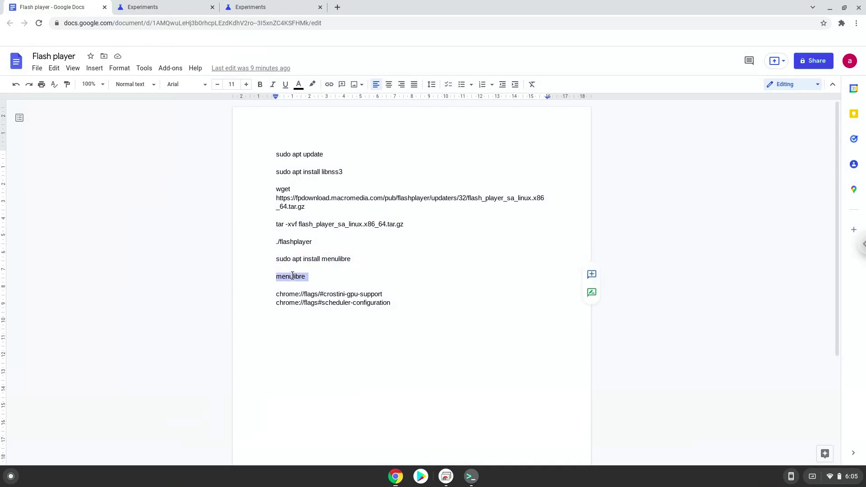
pyautogui.rightClick(293, 276)
pyautogui.click(323, 235)
pyautogui.click(470, 476)
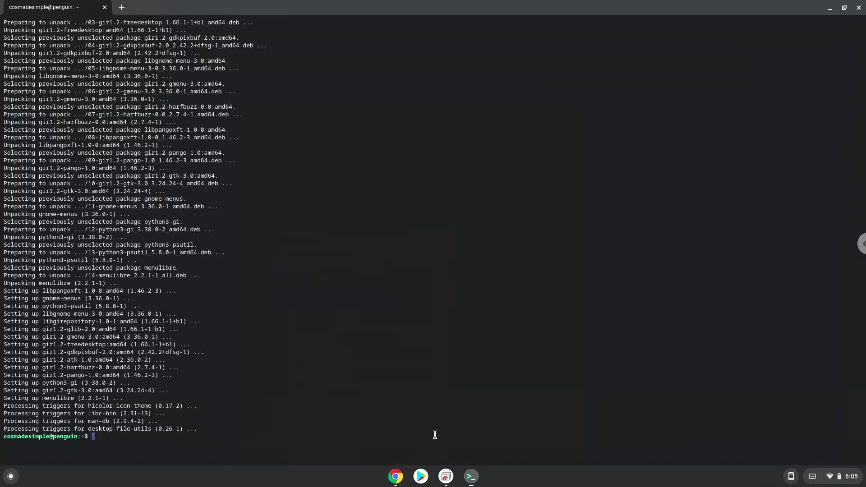
pyautogui.hotkey('ctrl', 'shift', 'v')
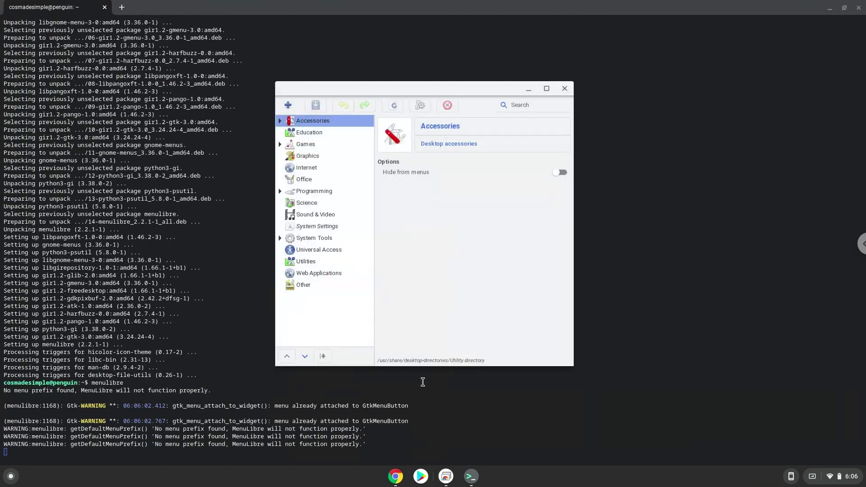
# - Add a new launcher in the Games category named 'Flash Player'
pyautogui.click(328, 145)
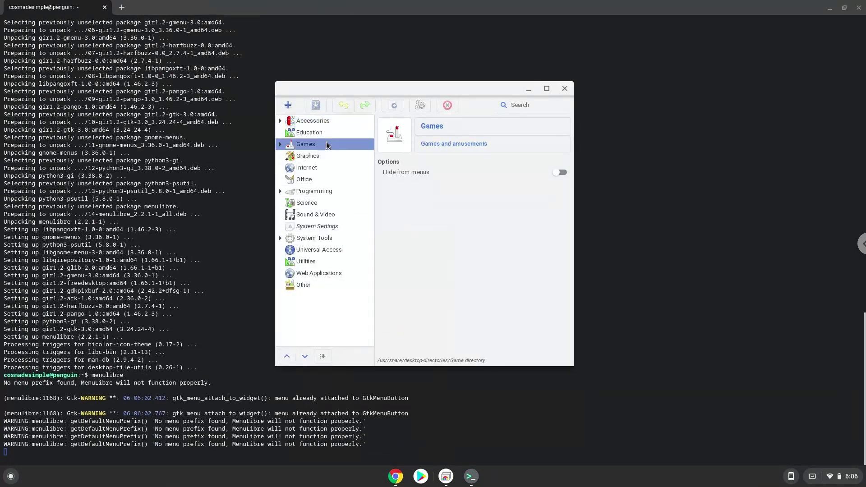
pyautogui.click(287, 105)
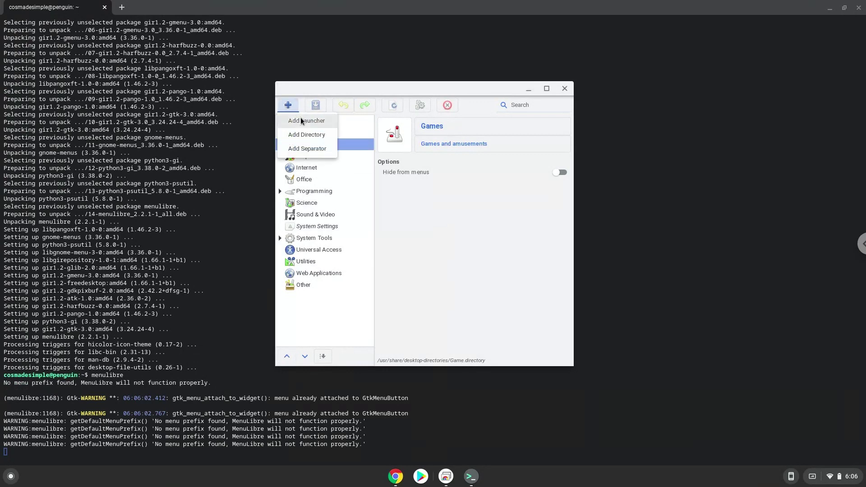
pyautogui.click(301, 119)
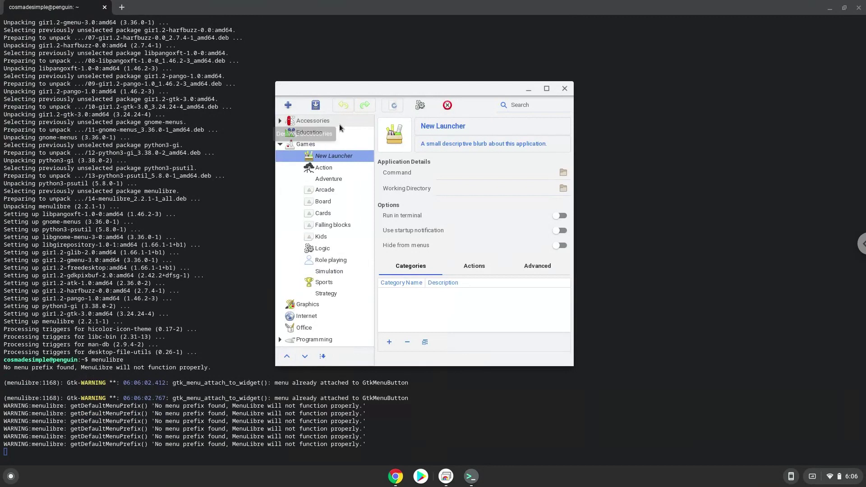
pyautogui.click(432, 128)
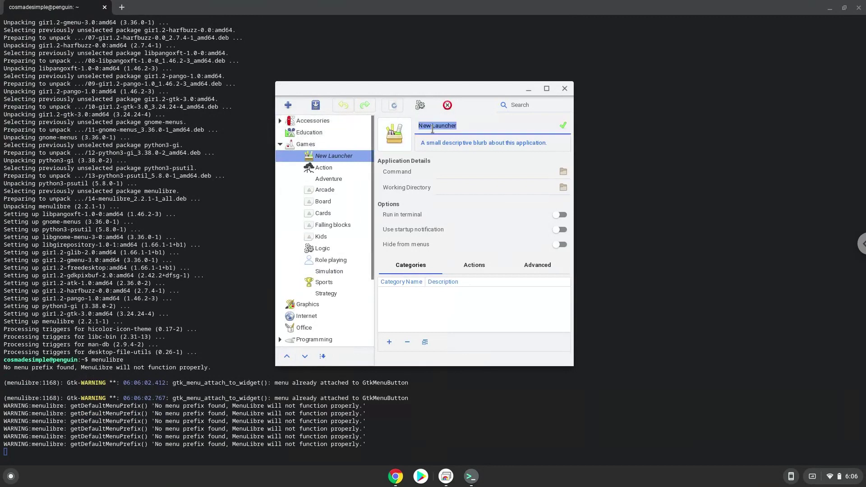
pyautogui.write('Fla')
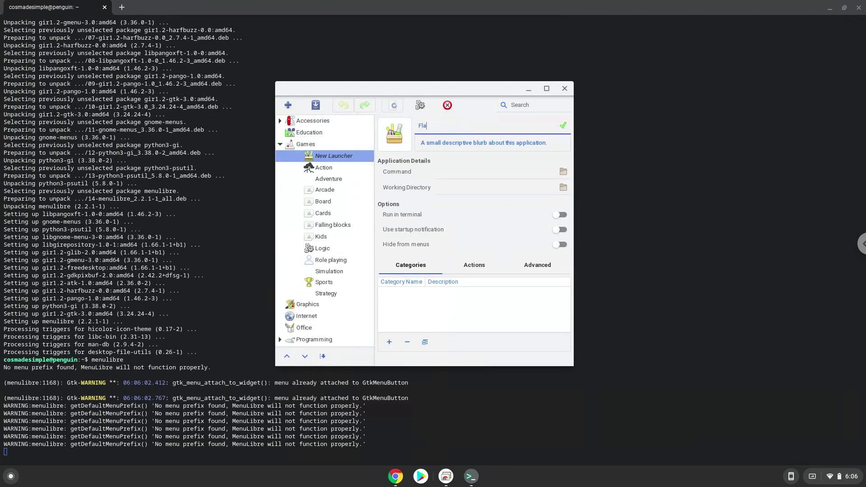
pyautogui.write('sh Player')
pyautogui.click(565, 125)
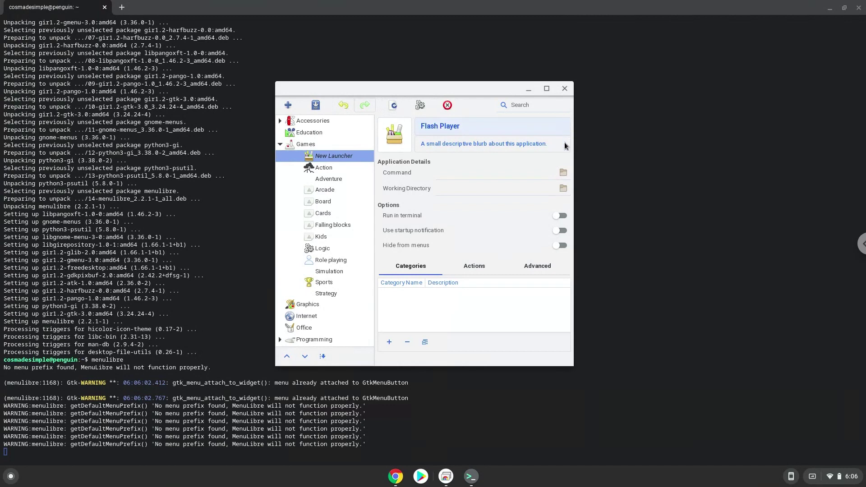
# - Set the launcher's command to the flashplayer program in the home folder and save it
pyautogui.click(563, 173)
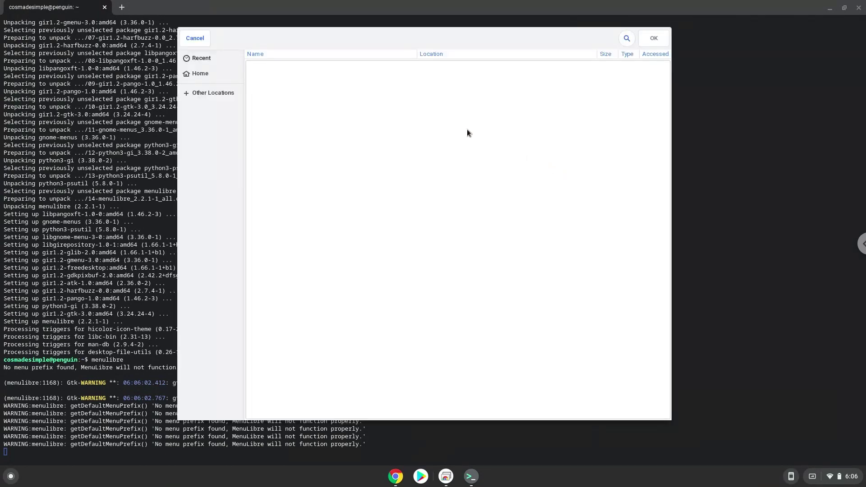
pyautogui.click(222, 75)
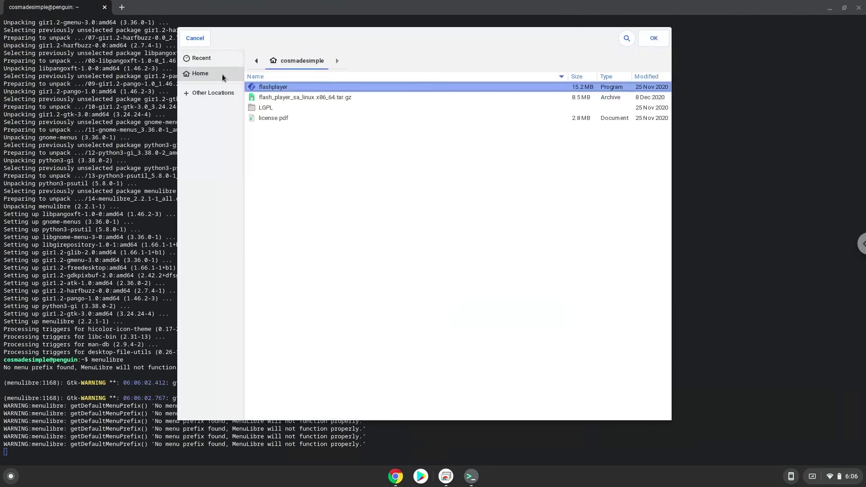
pyautogui.click(253, 87)
pyautogui.doubleClick(264, 88)
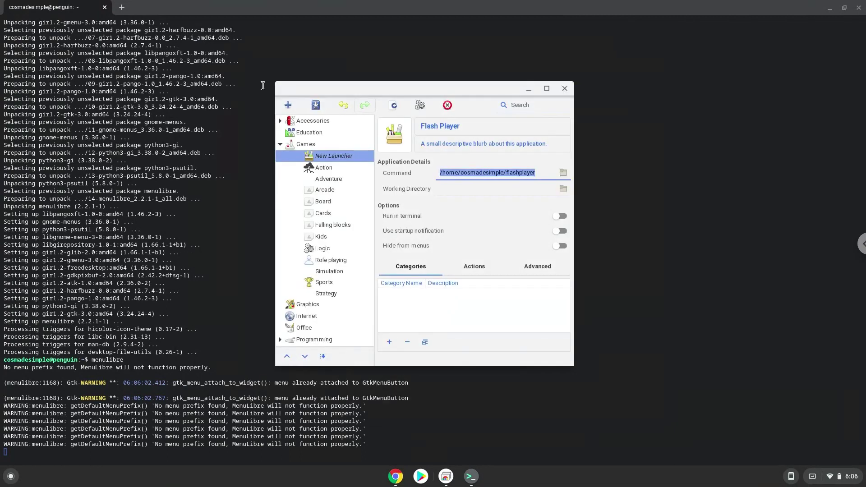
pyautogui.click(315, 106)
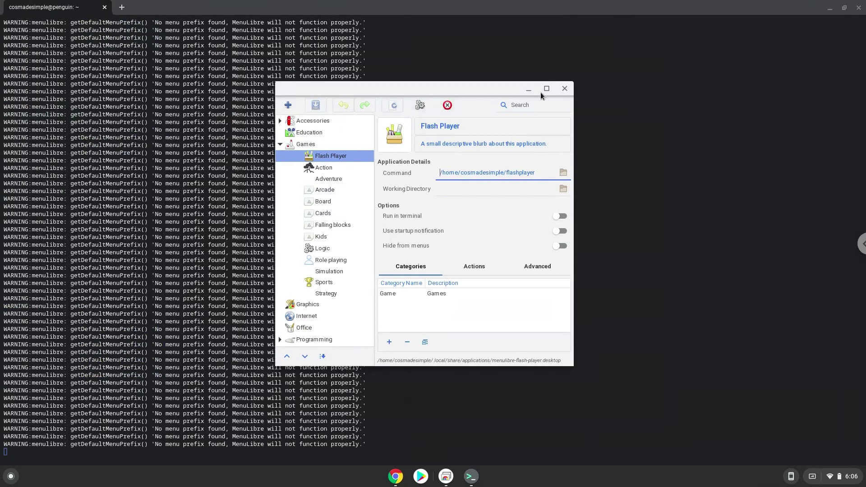
# - Close MenuLibre and the Linux terminal, confirming Leave
pyautogui.click(565, 89)
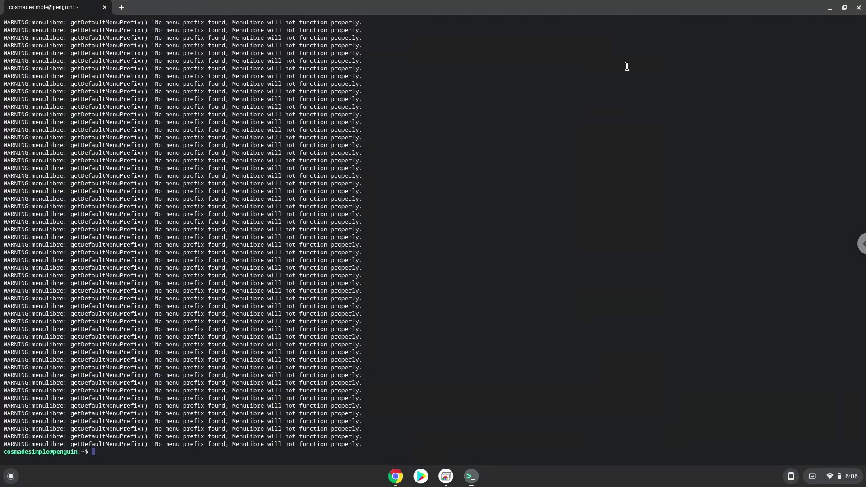
pyautogui.click(854, 8)
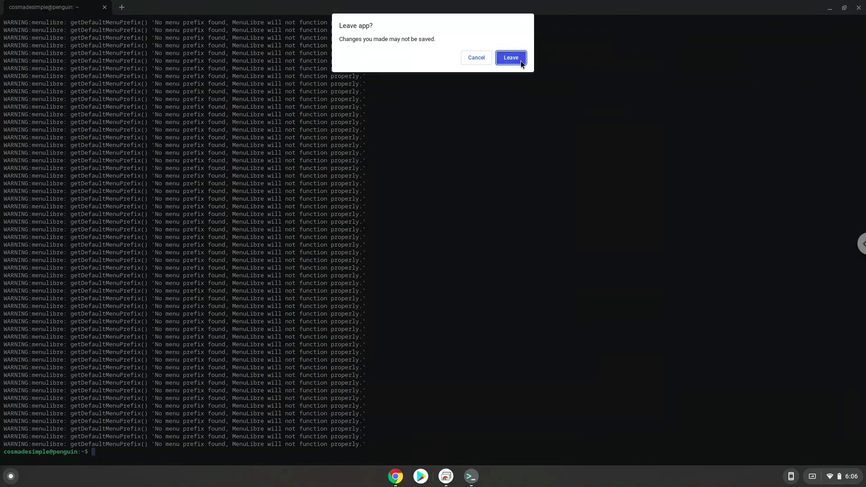
pyautogui.click(512, 58)
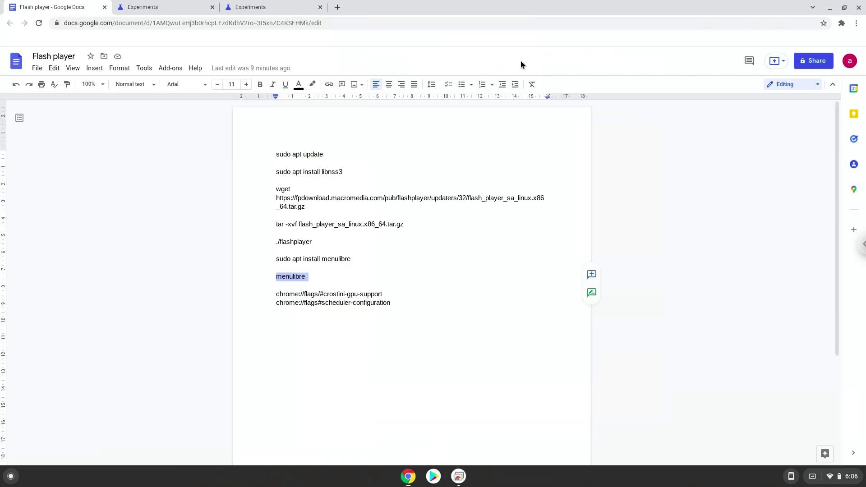
# - Launch Flash Player from the Linux apps folder on the launcher's second page
pyautogui.click(11, 476)
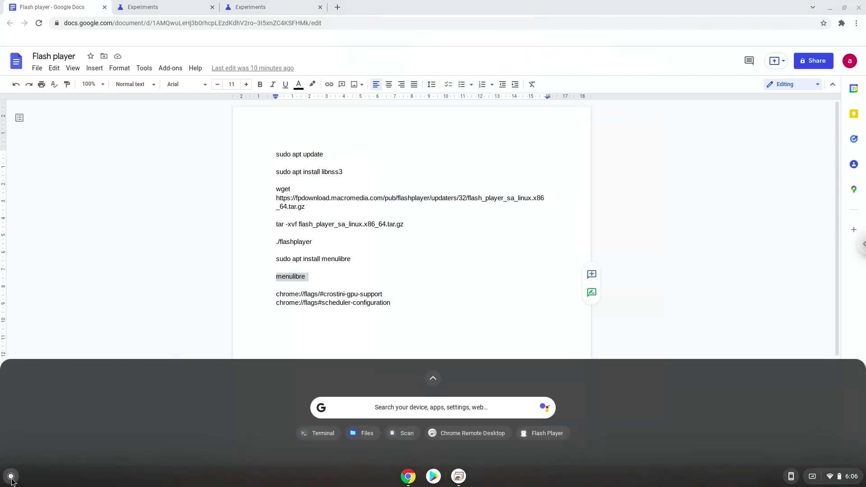
pyautogui.click(429, 375)
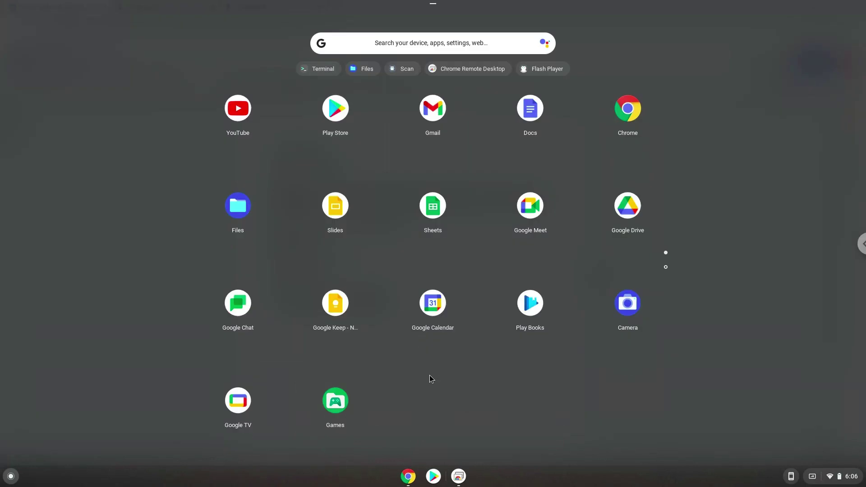
pyautogui.click(666, 266)
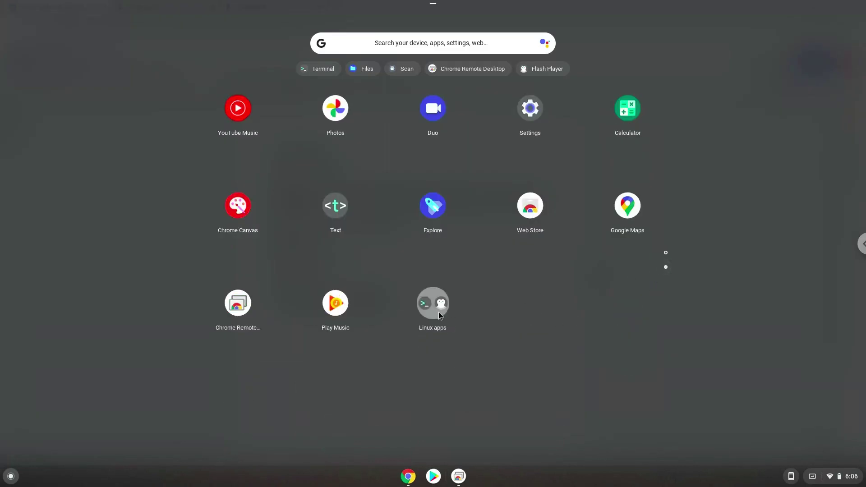
pyautogui.click(435, 312)
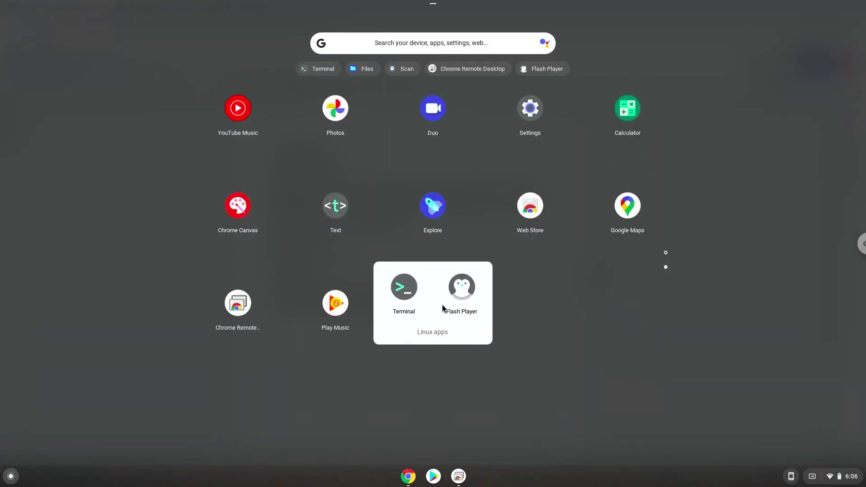
pyautogui.click(462, 288)
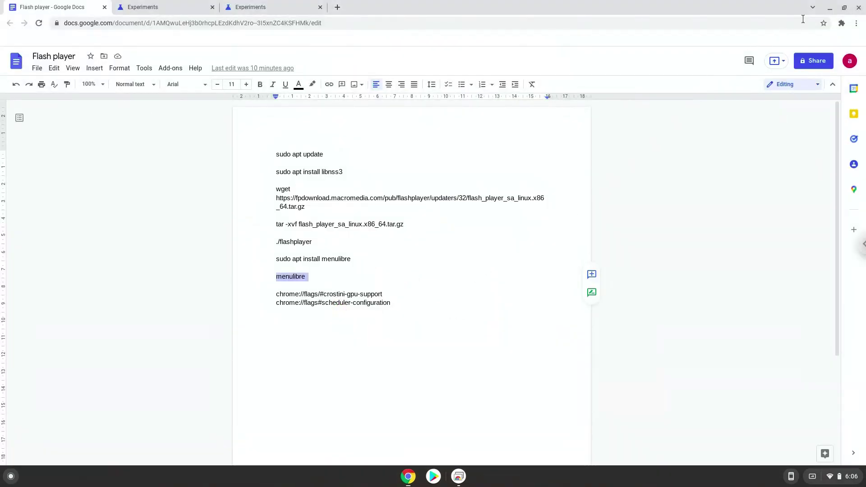
# - Reveal the empty Flash Player window and browse the home folder via File > Open, cancelling without loading a movie
pyautogui.click(825, 9)
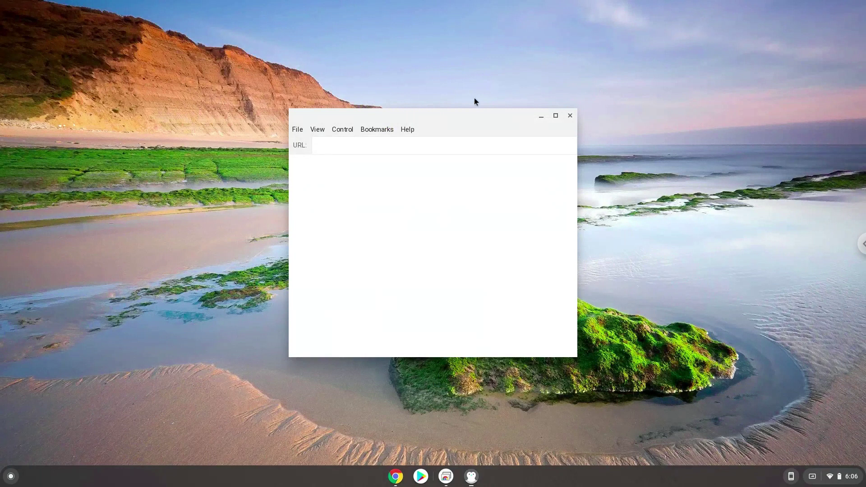
pyautogui.click(296, 130)
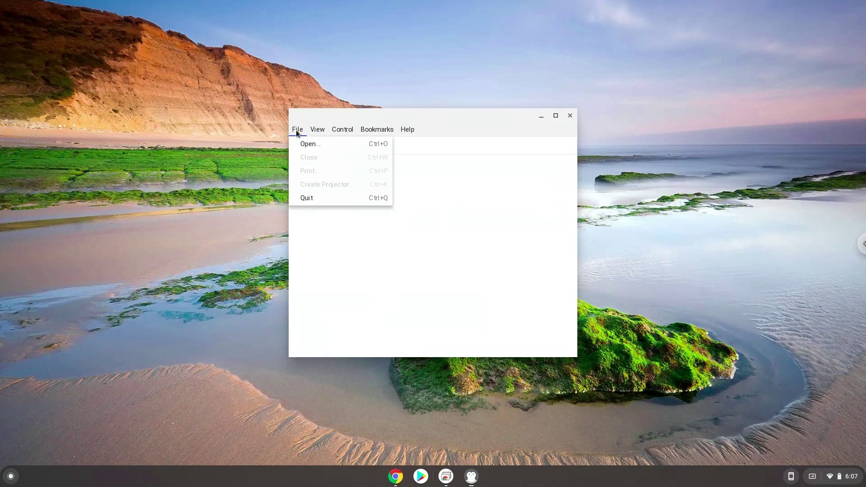
pyautogui.click(296, 144)
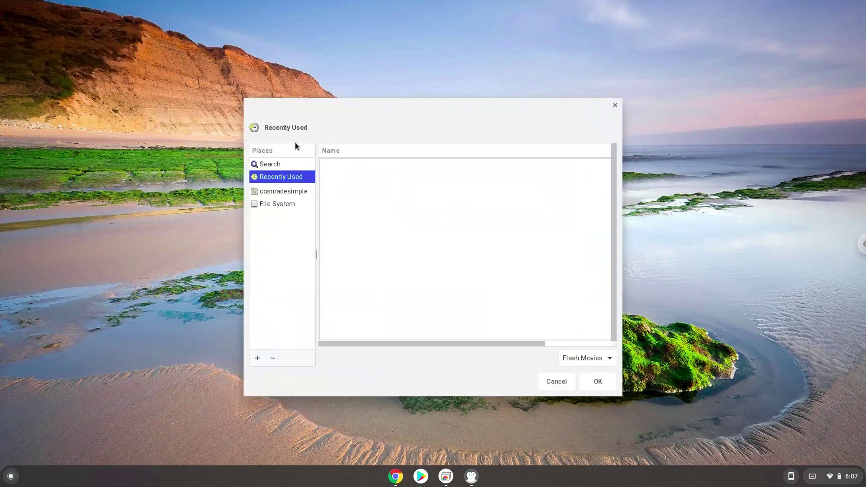
pyautogui.click(293, 192)
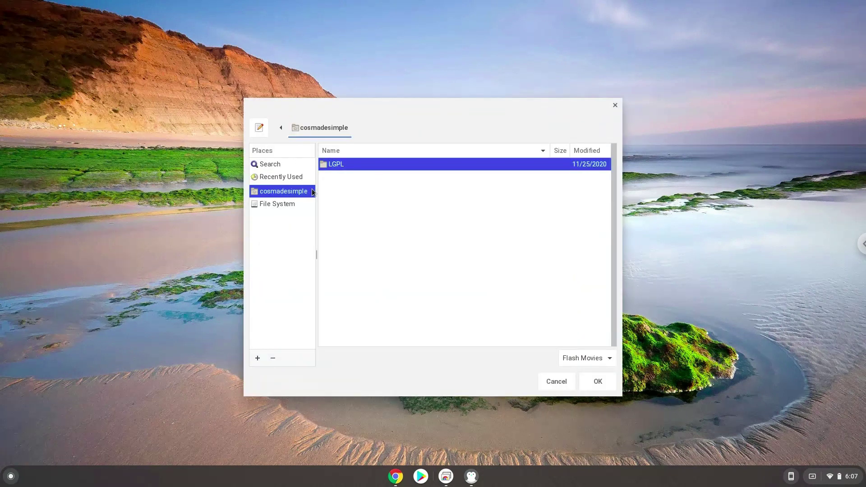
pyautogui.click(616, 106)
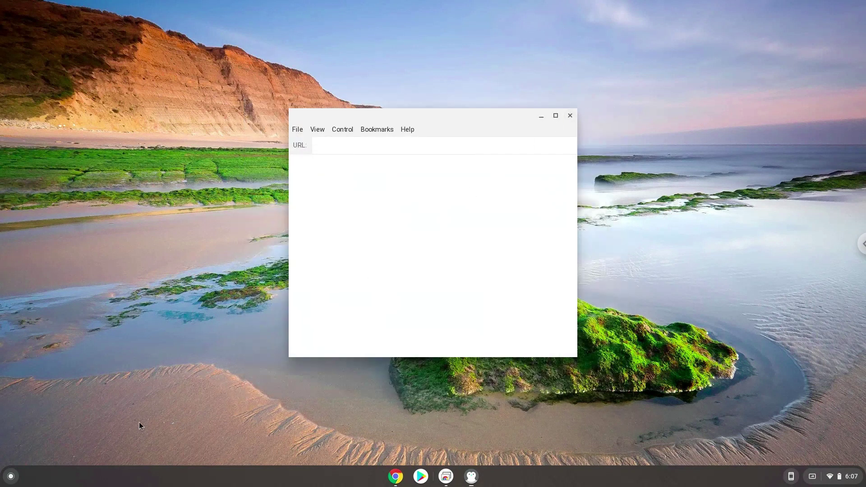
pyautogui.click(11, 476)
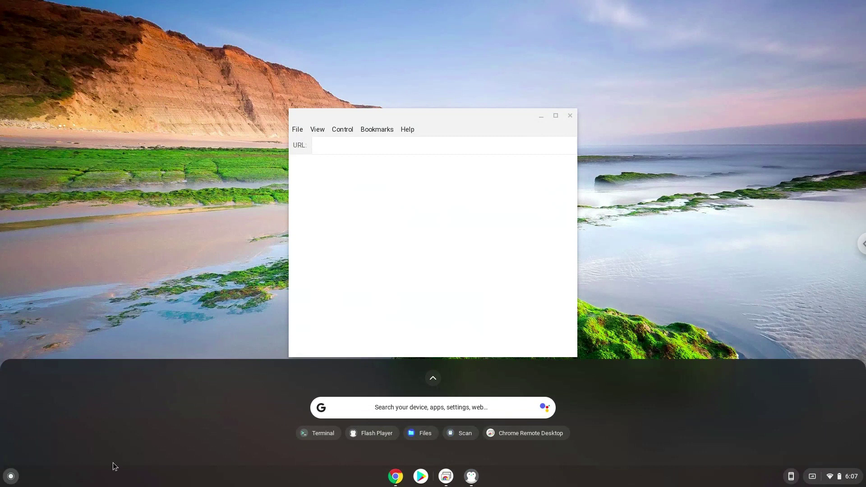
# - Check Linux files in Files for flashplayer, its archive, license.pdf and LGPL, then close Files
pyautogui.click(407, 435)
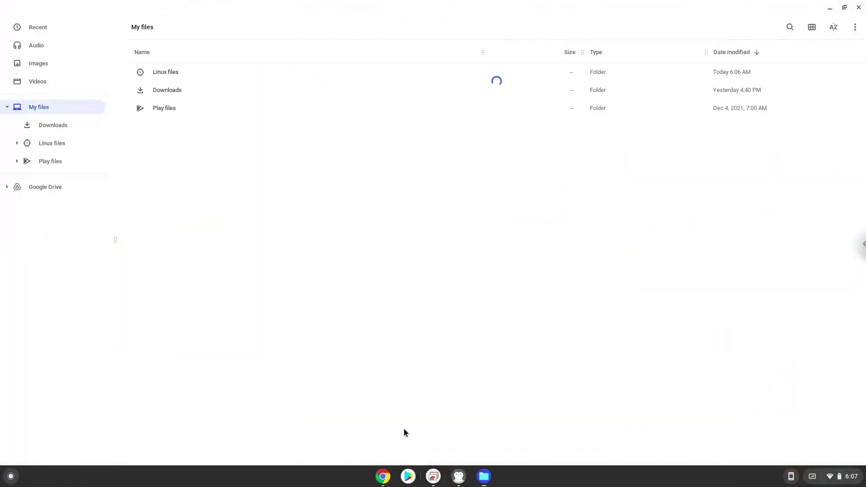
pyautogui.click(74, 143)
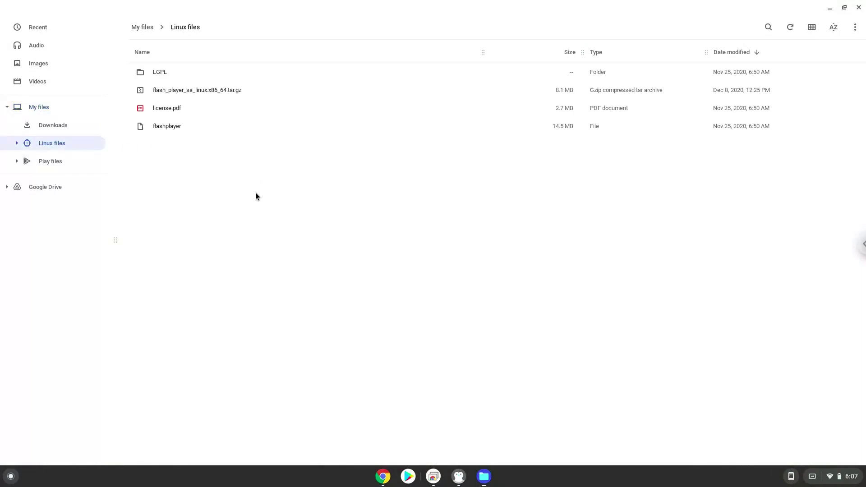
pyautogui.click(860, 8)
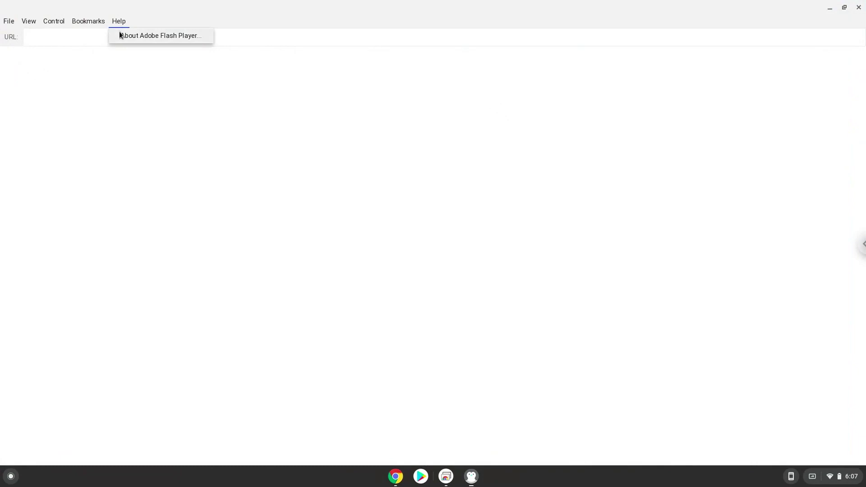
# - Show the About Adobe Flash Player information, version 32,0,0,465
pyautogui.click(119, 31)
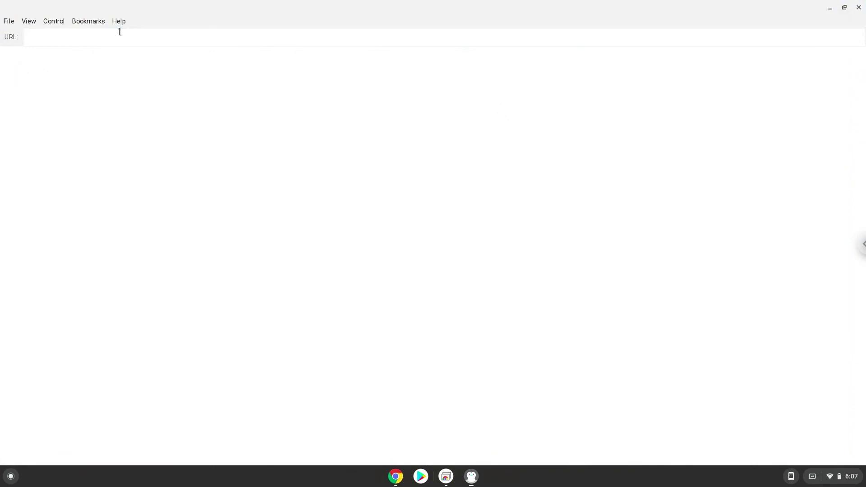